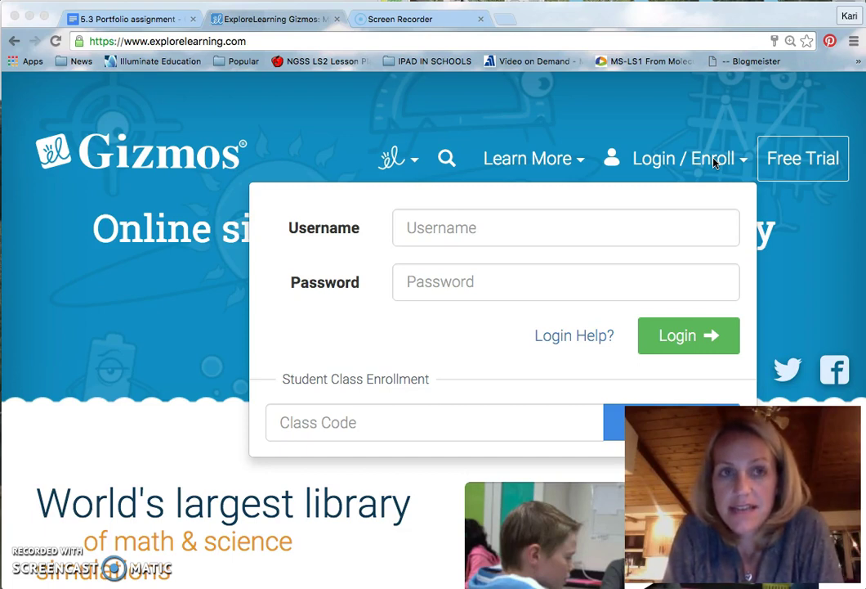
Enter the class code, accept its autofill suggestion and submit it to enroll.
left_click(370, 415)
left_click(368, 416)
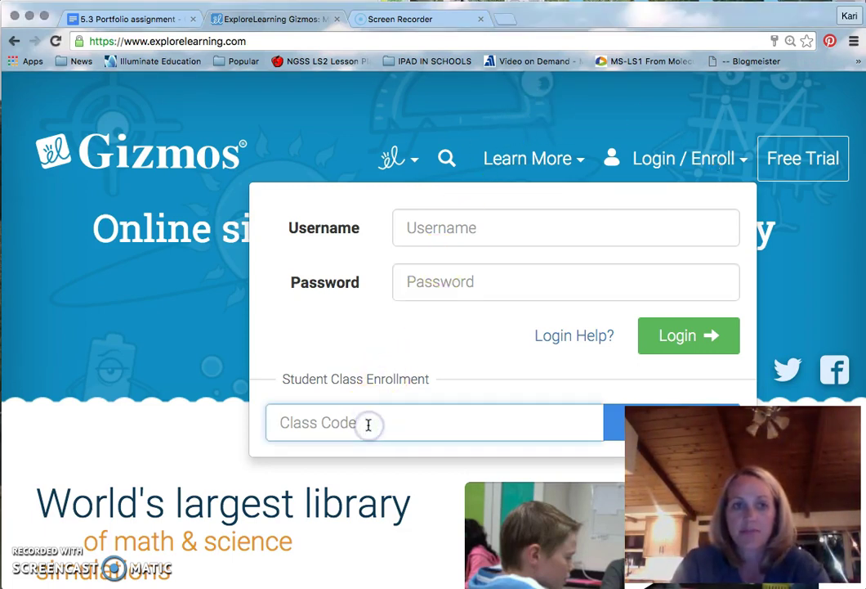
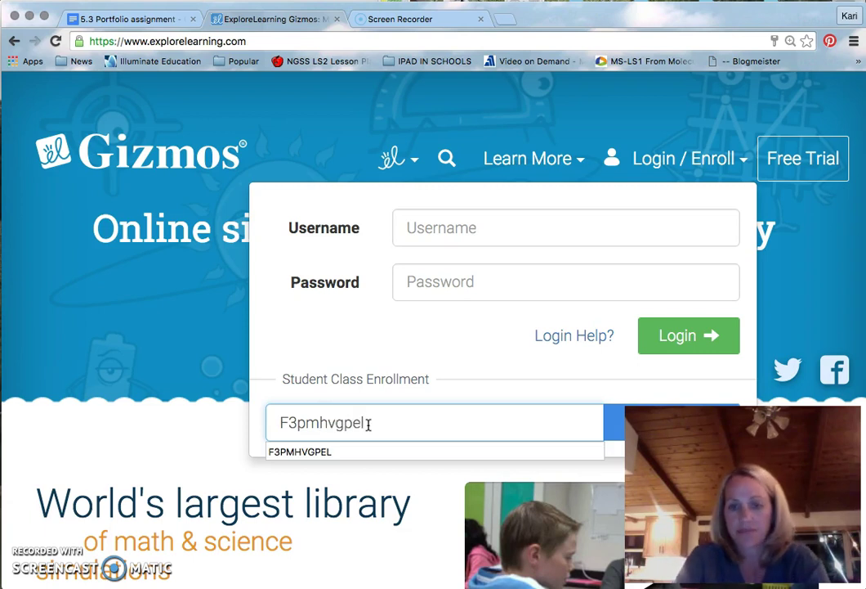
left_click(360, 454)
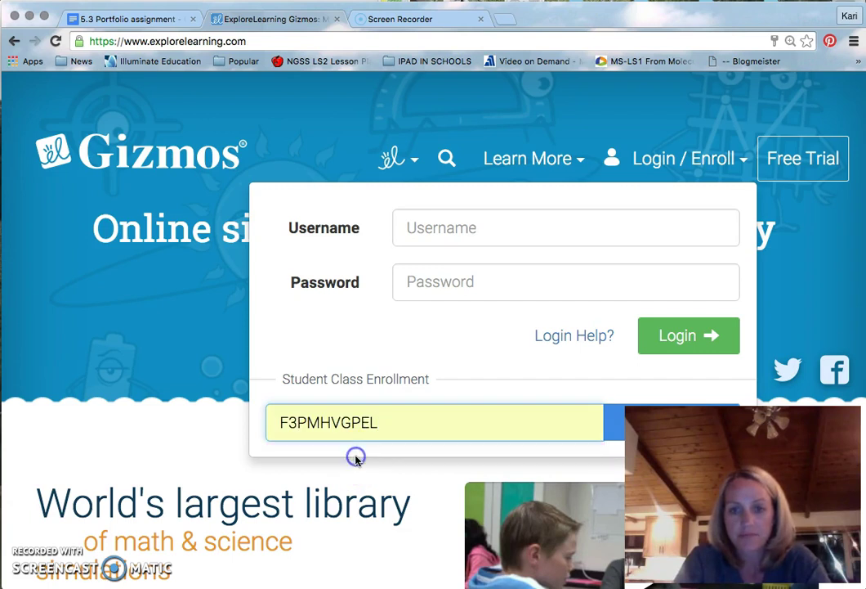
left_click(619, 430)
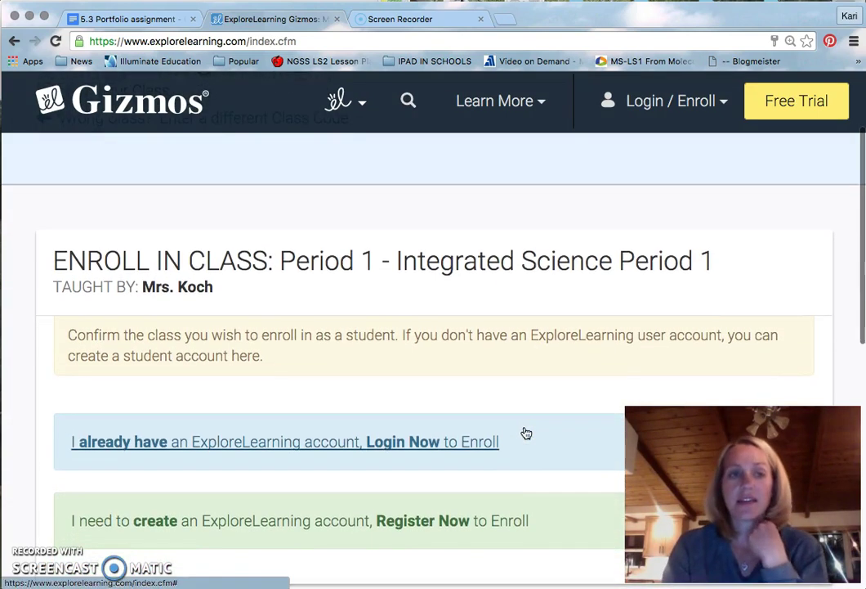
Expand the 'Login Now' panel to reveal the existing-account login fields.
left_click(464, 401)
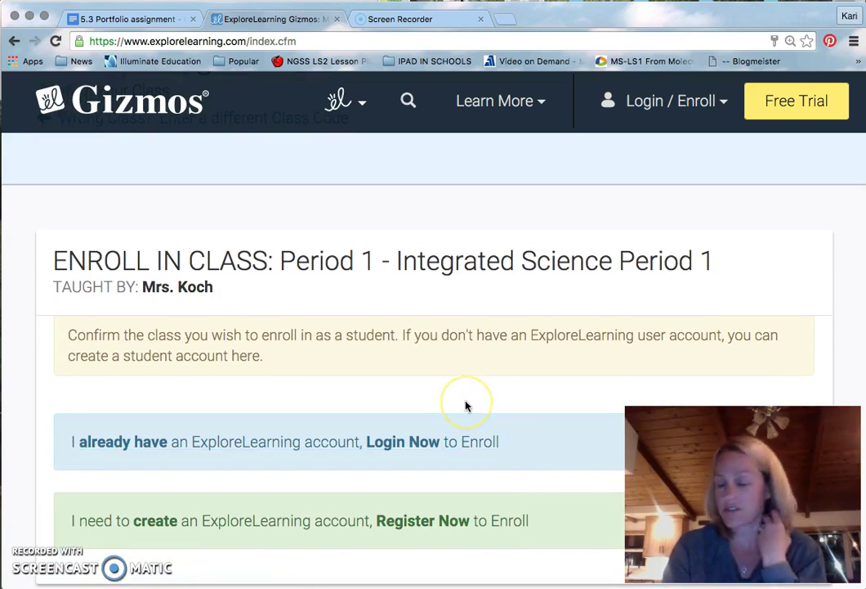
scroll(466, 404, "down", 1)
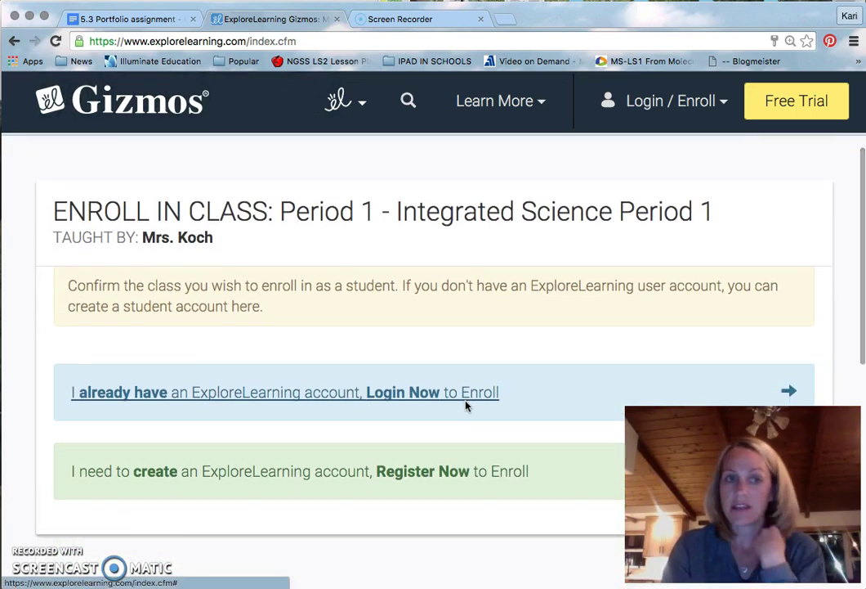
left_click(413, 398)
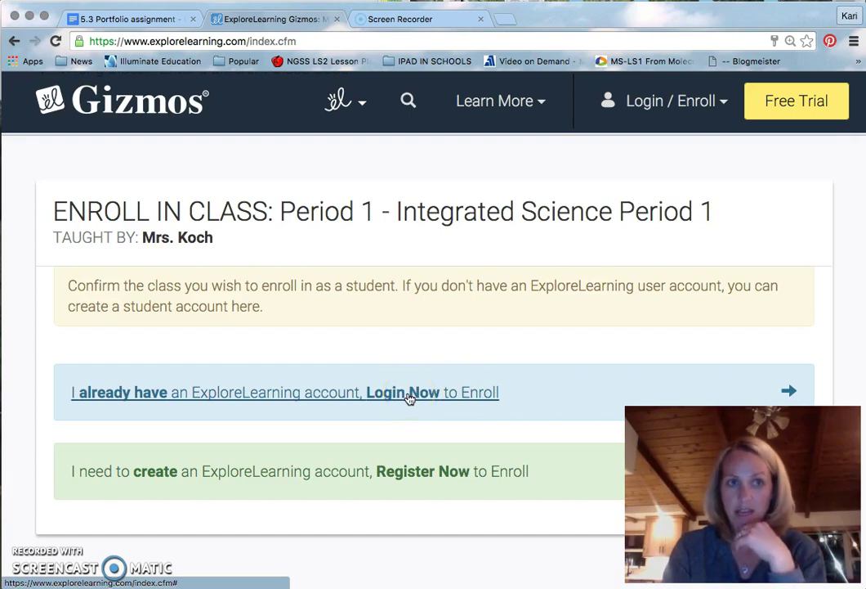
left_click(410, 398)
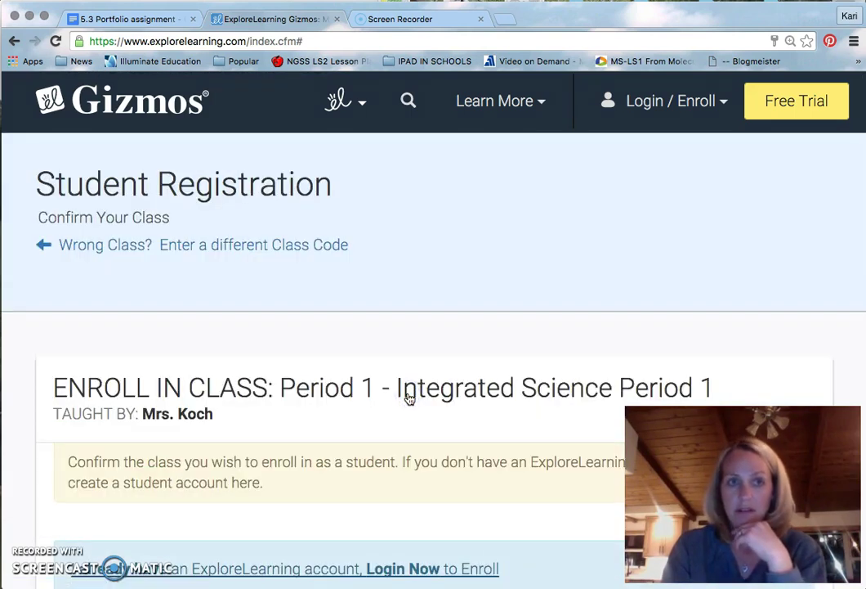
scroll(368, 422, "down", 4)
left_click(368, 422)
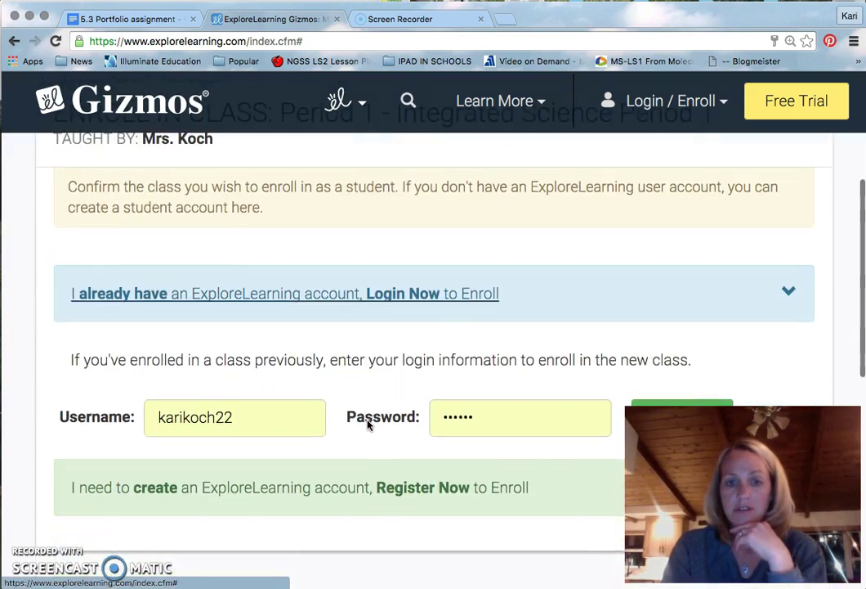
Delete the autofilled username and saved password, leaving both login fields blank.
left_click_drag(241, 418, 154, 422)
key("BackSpace")
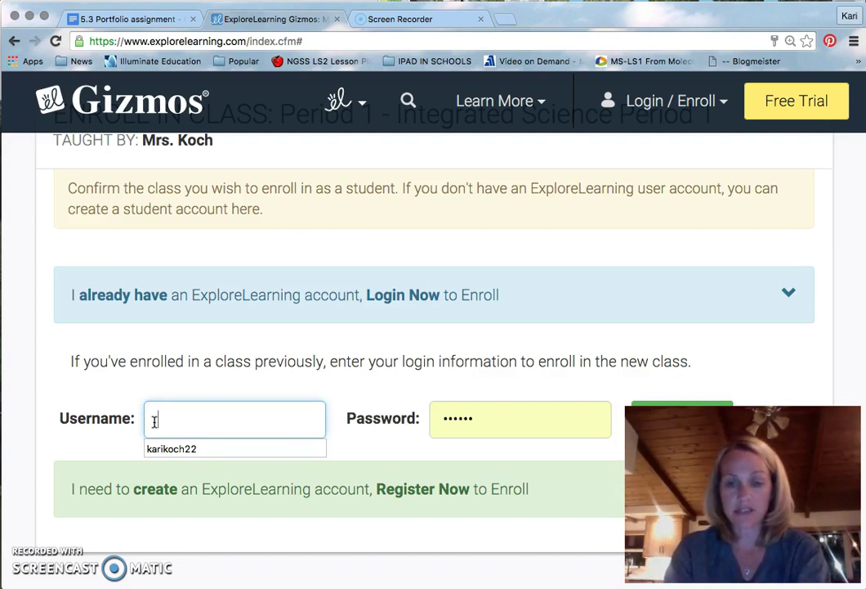
left_click(413, 420)
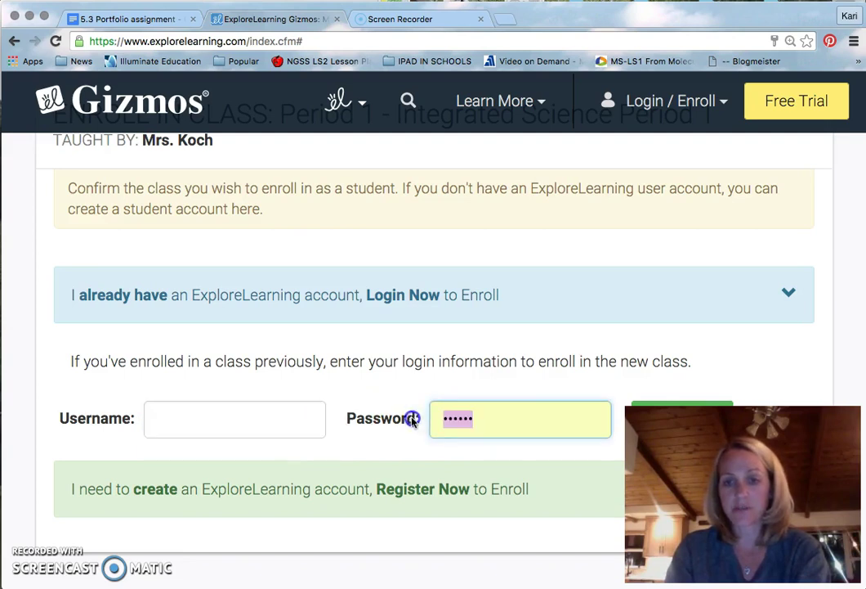
key("BackSpace")
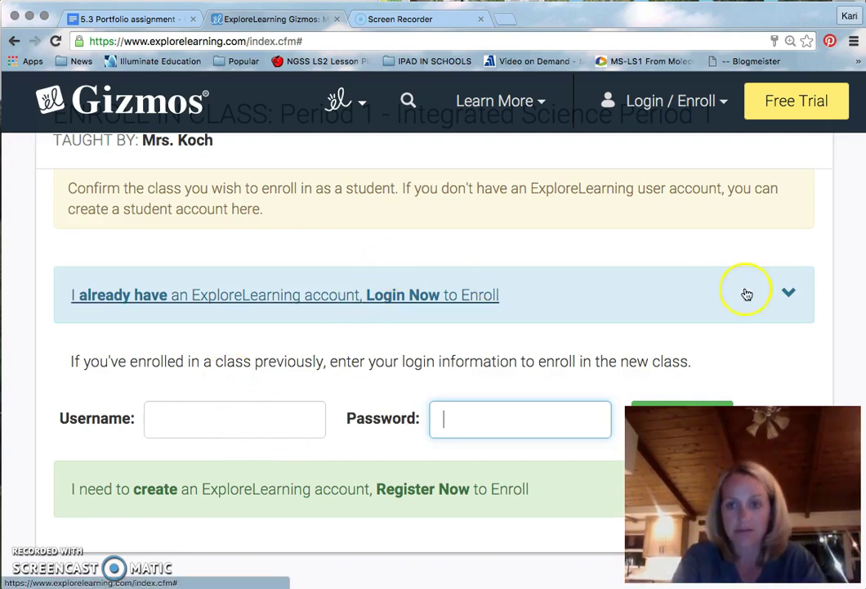
left_click(785, 295)
Choose 'Register Now to Enroll' to open the Create Your Account form.
scroll(441, 379, "down", 5)
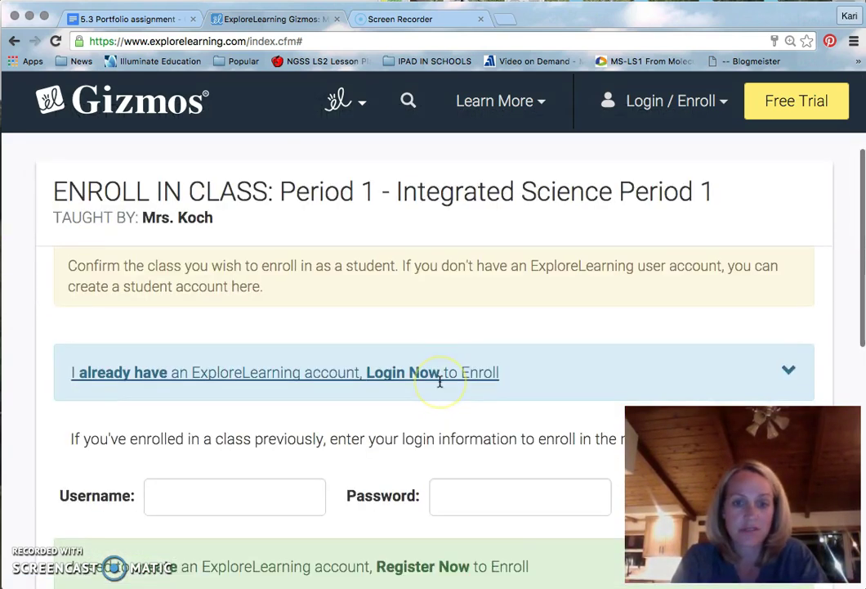
scroll(440, 381, "down", 1)
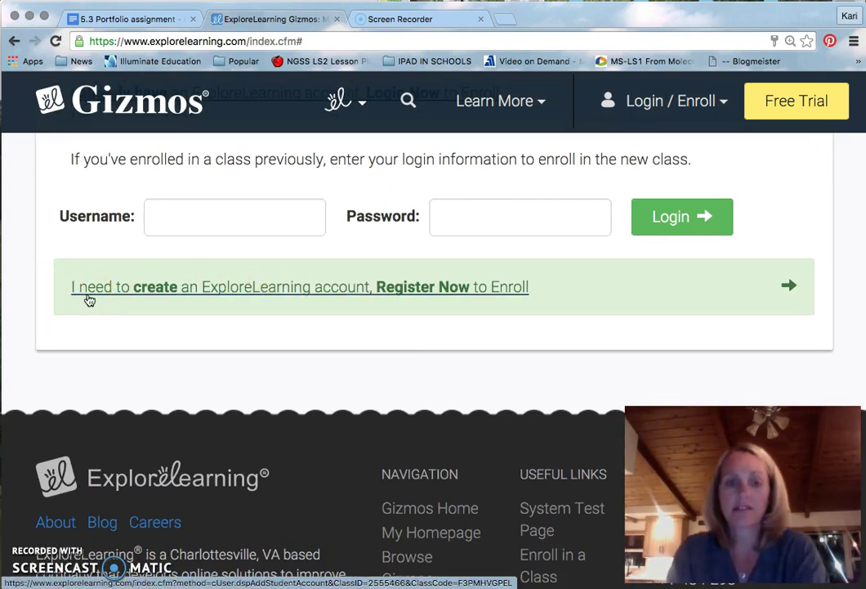
left_click(118, 305)
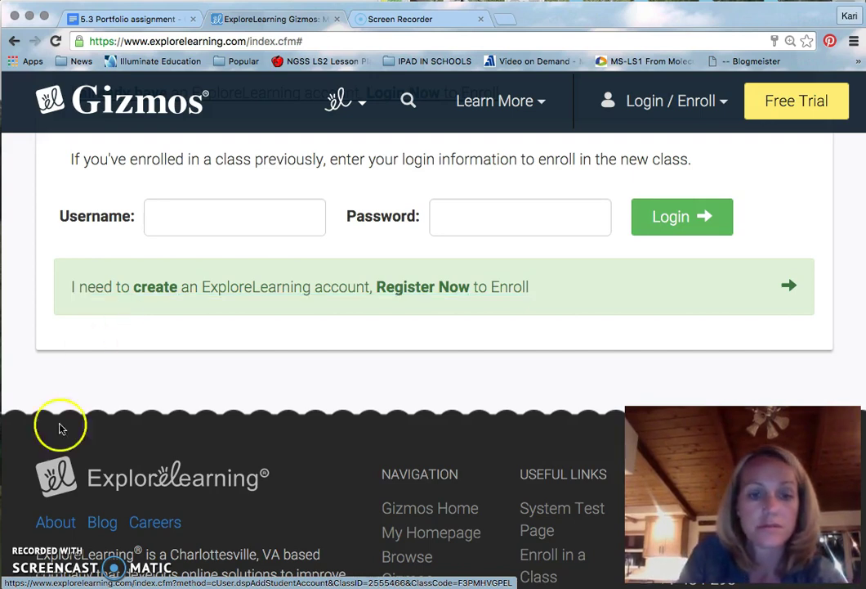
left_click(517, 292)
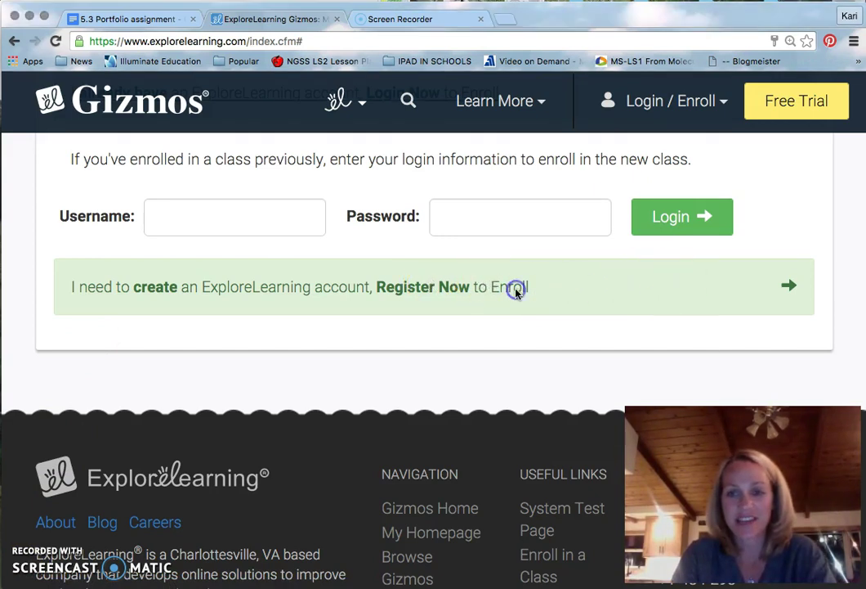
left_click(786, 286)
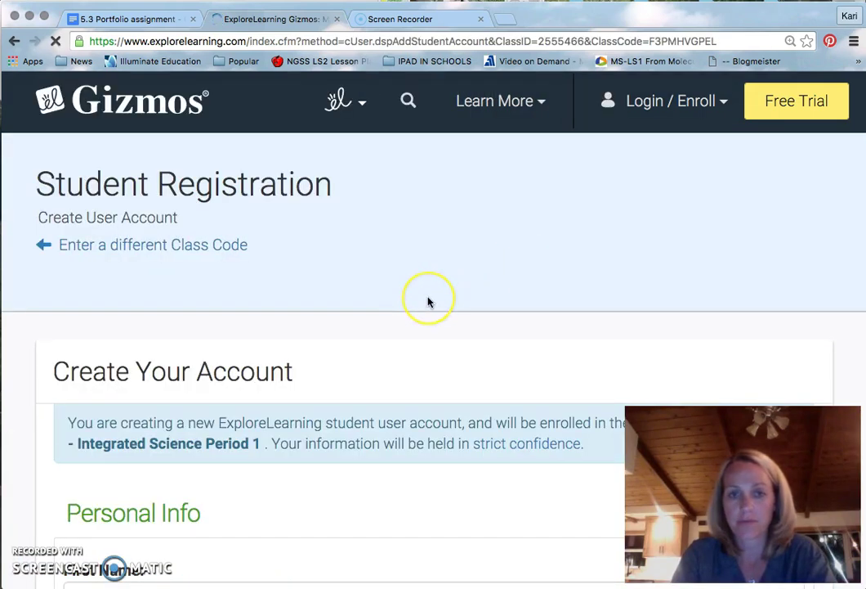
Enter the student's first and last name in the registration form.
scroll(428, 302, "down", 3)
scroll(429, 302, "down", 1)
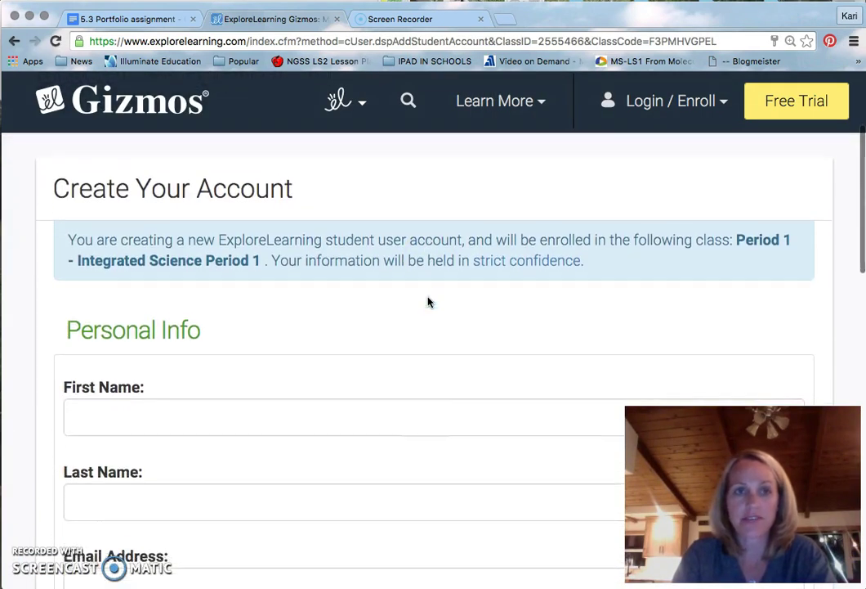
scroll(429, 302, "down", 3)
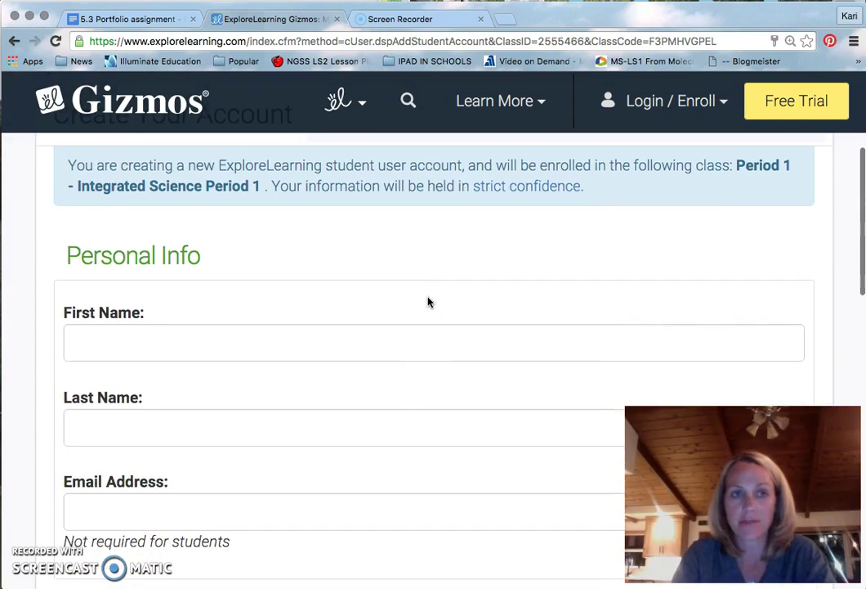
left_click(357, 326)
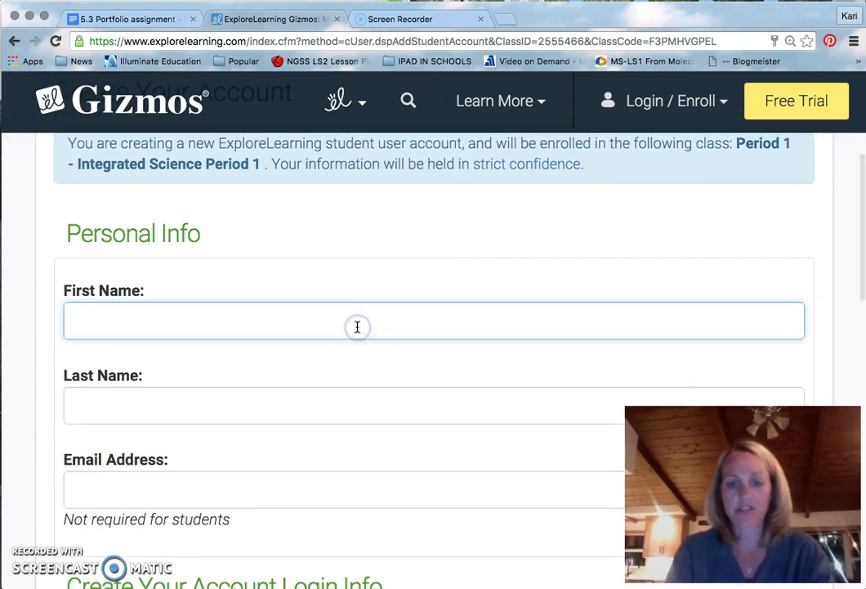
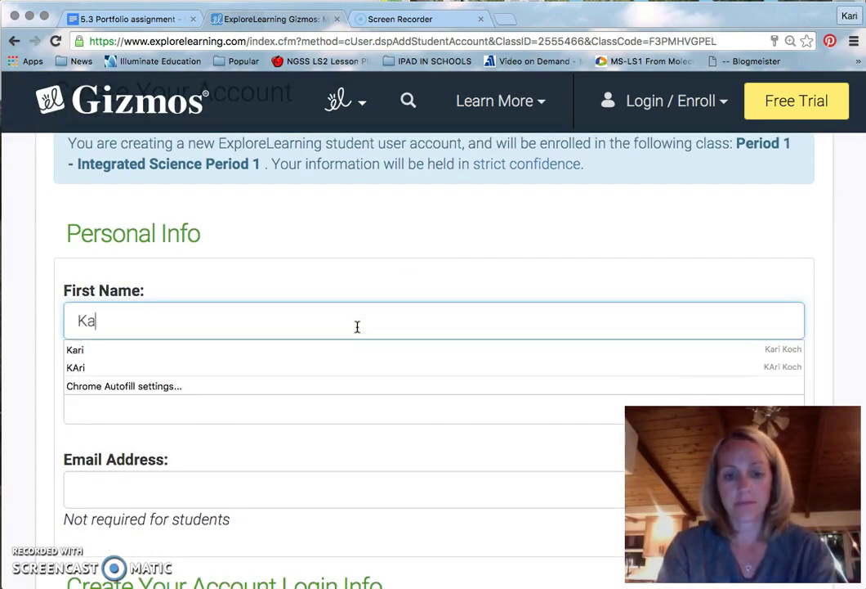
left_click(240, 411)
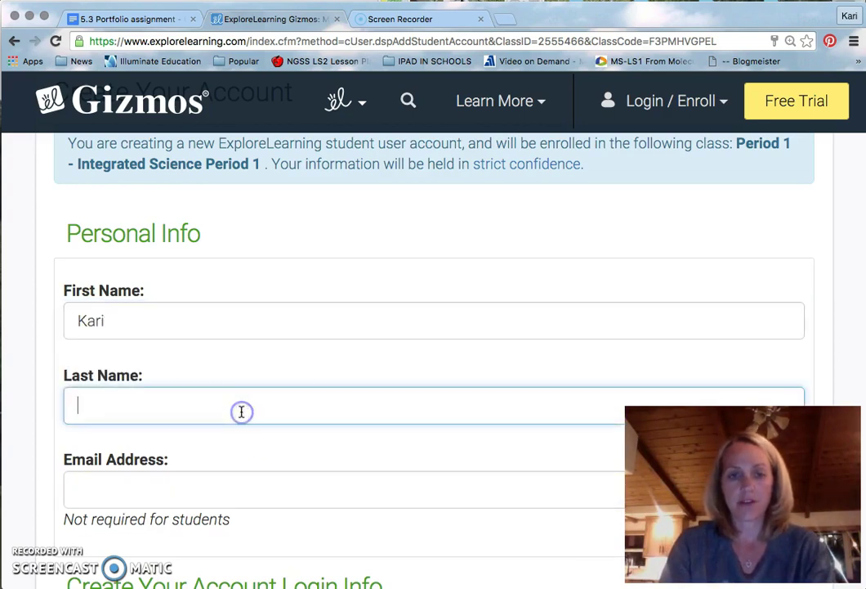
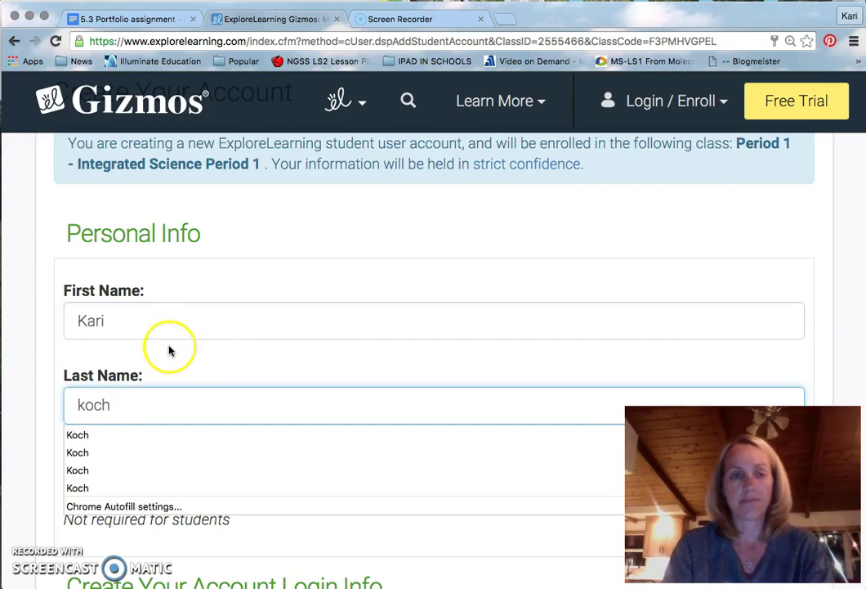
left_click(140, 402)
Fill in the e-mail and username fields, dismissing the username autofill suggestion.
scroll(166, 379, "down", 2)
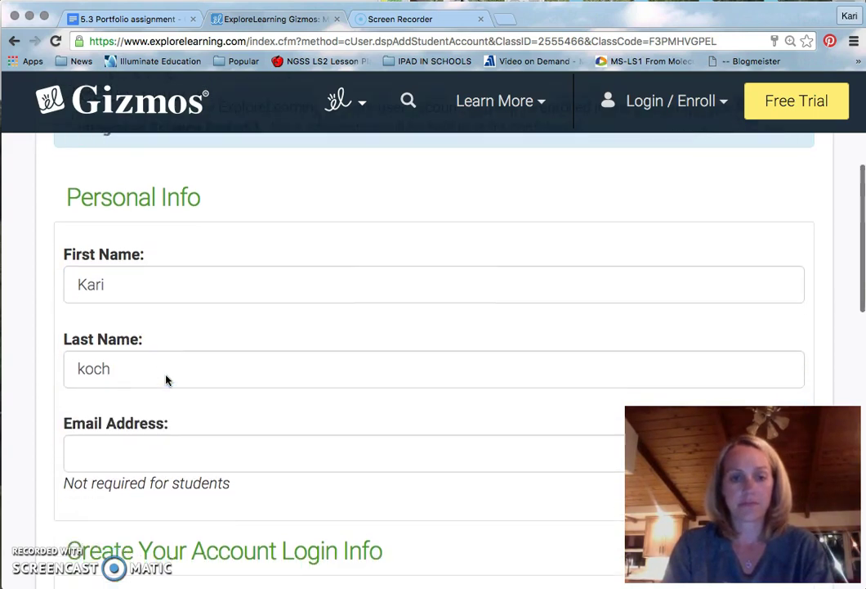
left_click(163, 437)
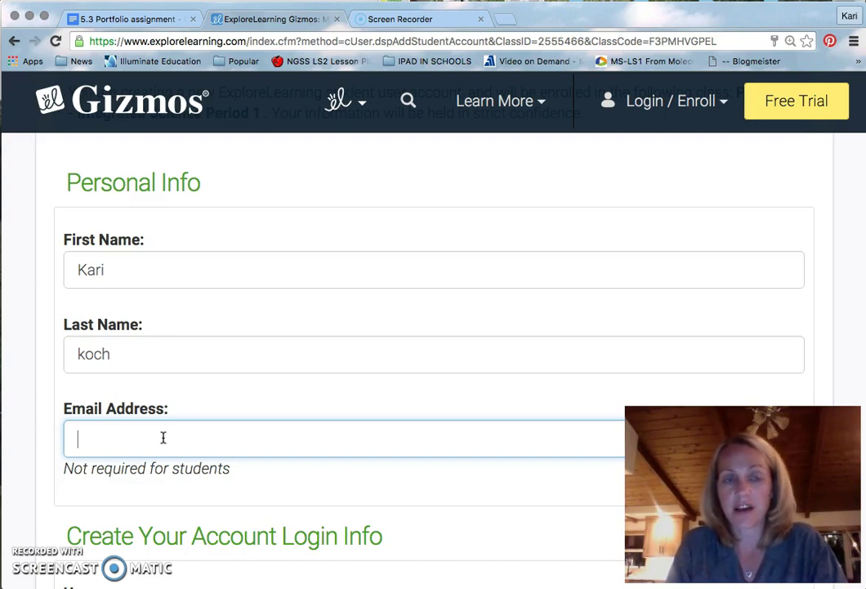
scroll(162, 437, "down", 2)
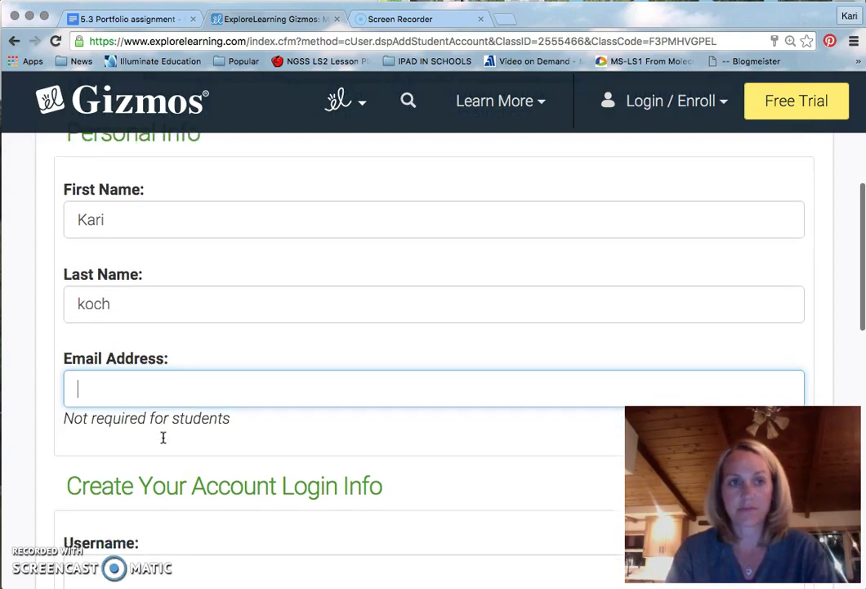
scroll(162, 437, "down", 4)
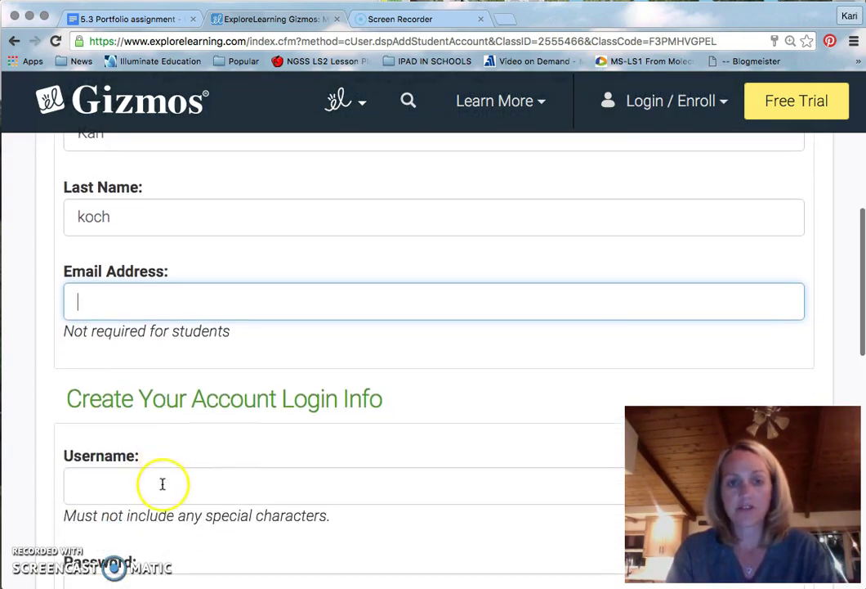
left_click(163, 484)
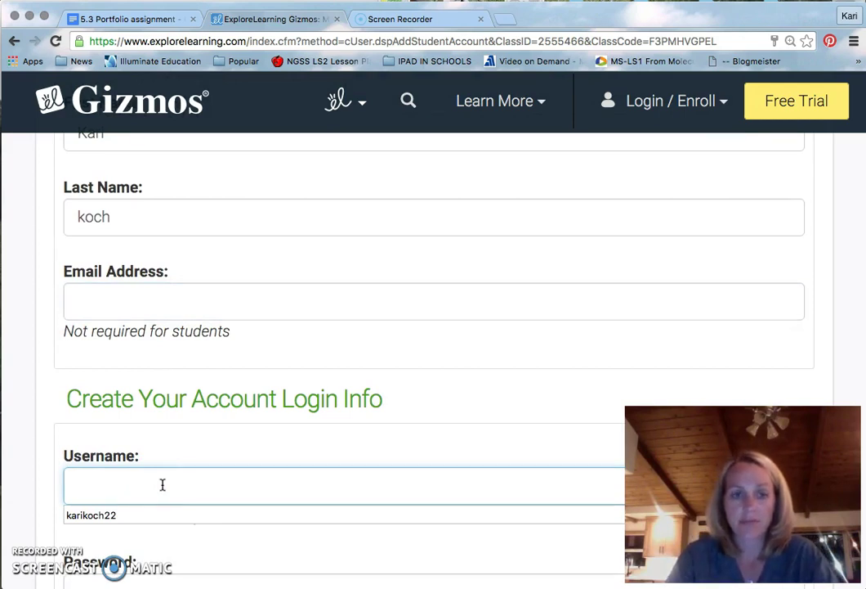
left_click(145, 552)
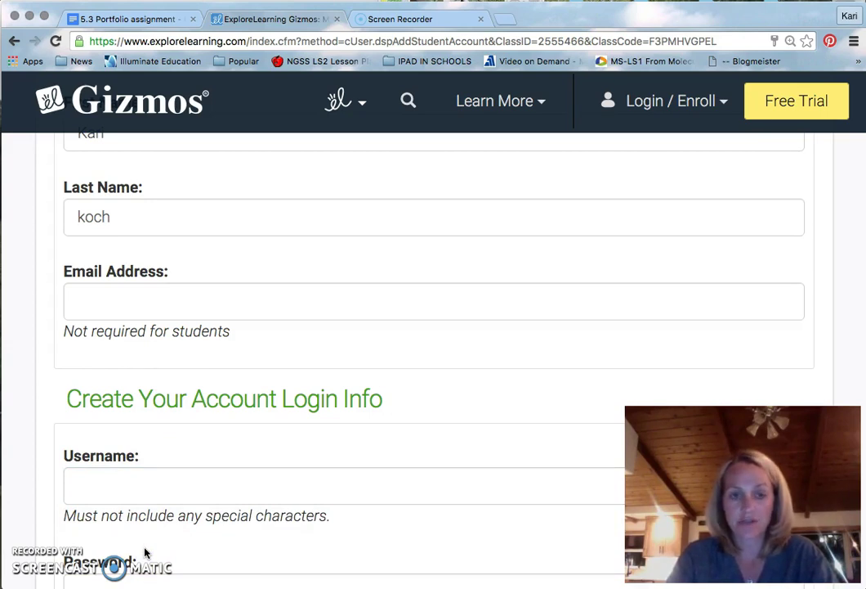
left_click(151, 467)
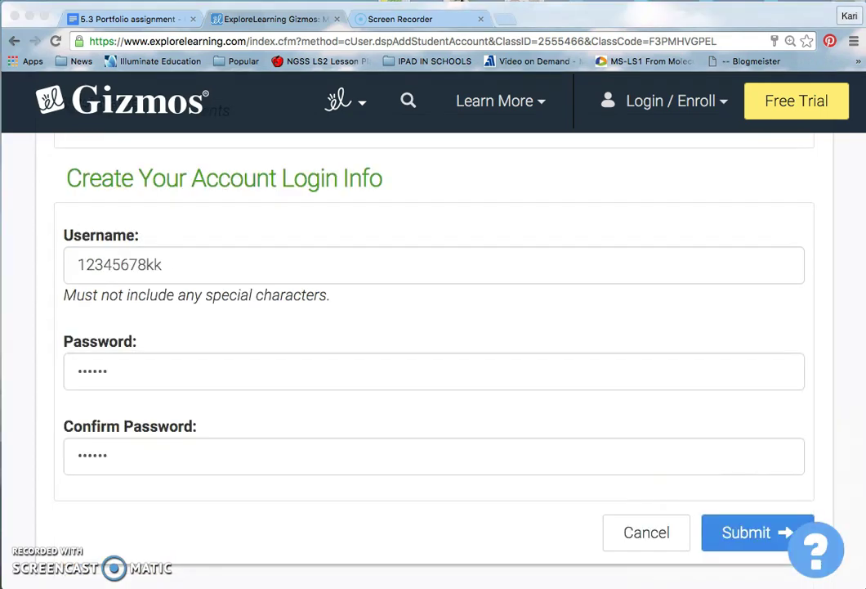
scroll(74, 306, "up", 1)
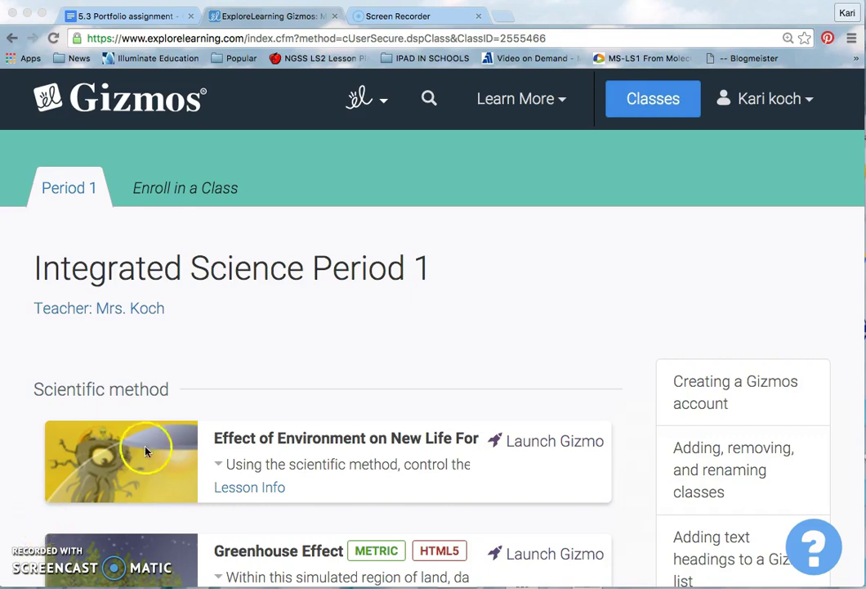
Check the enrolled classes list, then review the name and username on the Account Settings page.
left_click(654, 100)
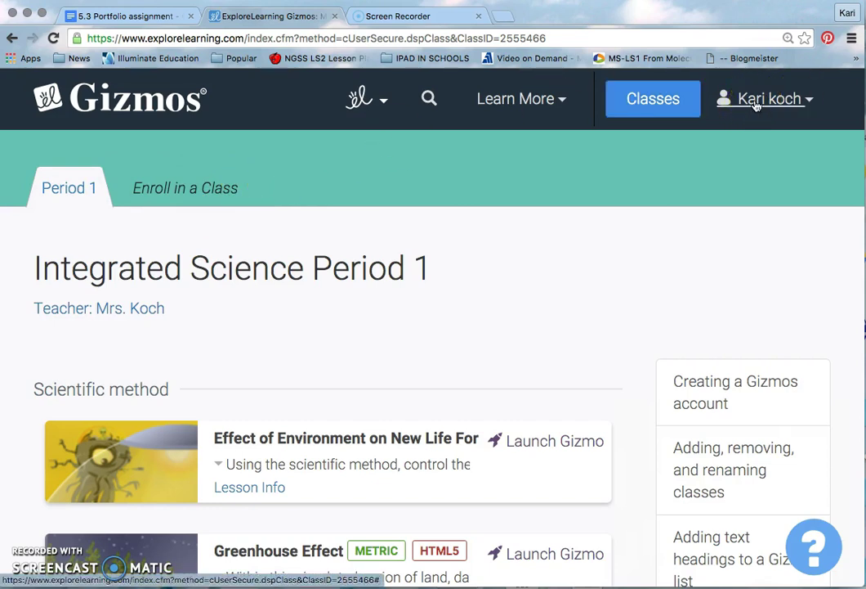
left_click(756, 101)
left_click(790, 168)
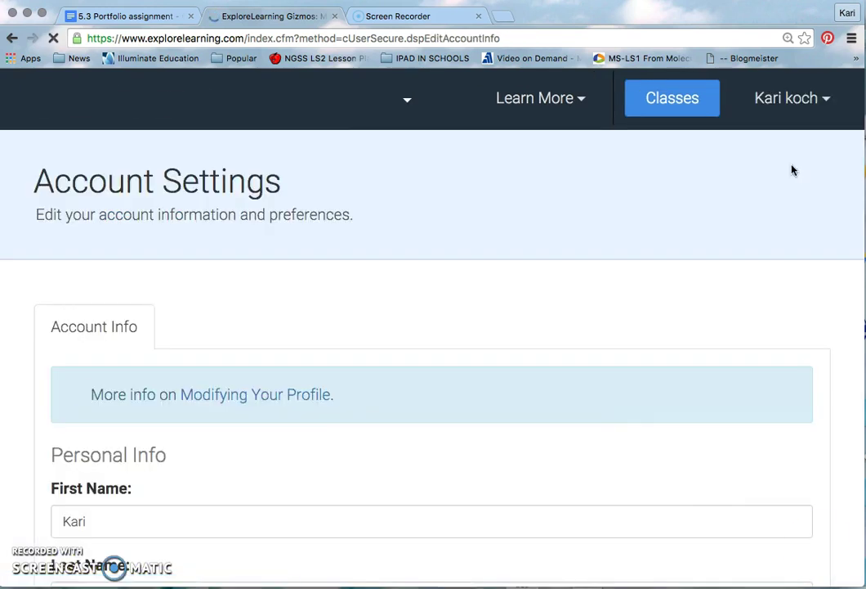
left_click(702, 170)
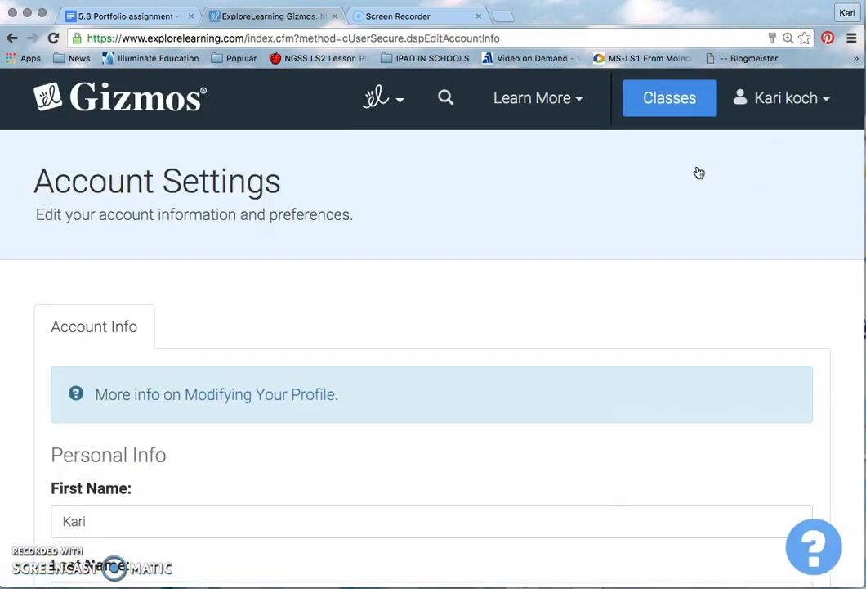
scroll(408, 367, "down", 6)
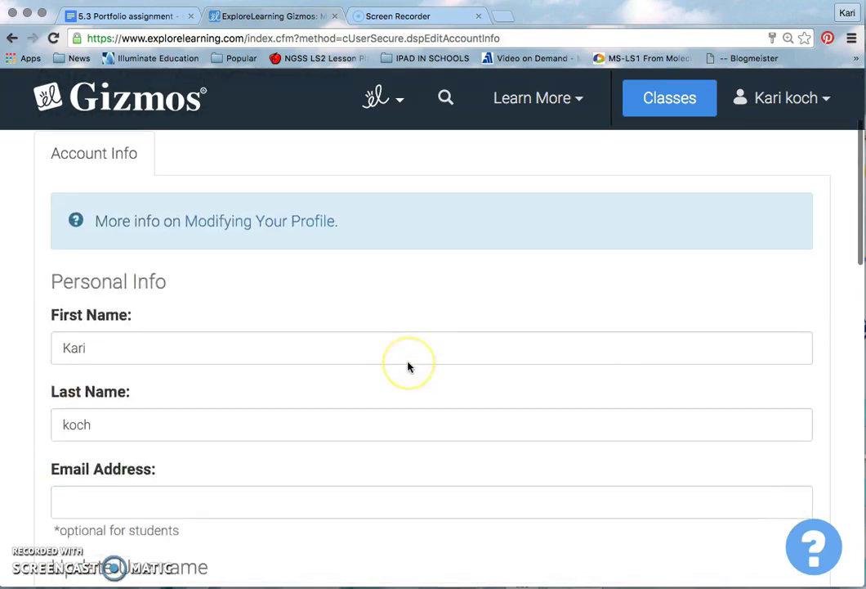
scroll(409, 368, "up", 6)
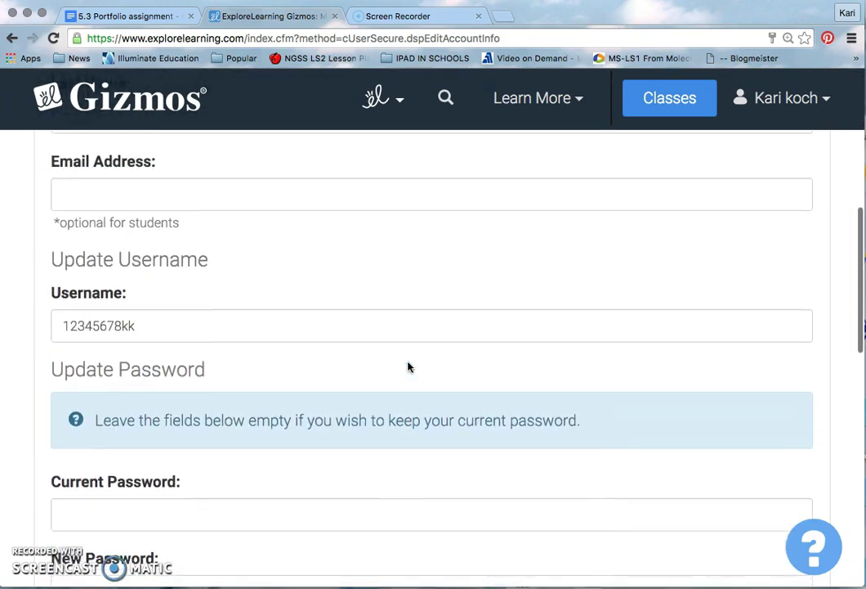
left_click(637, 228)
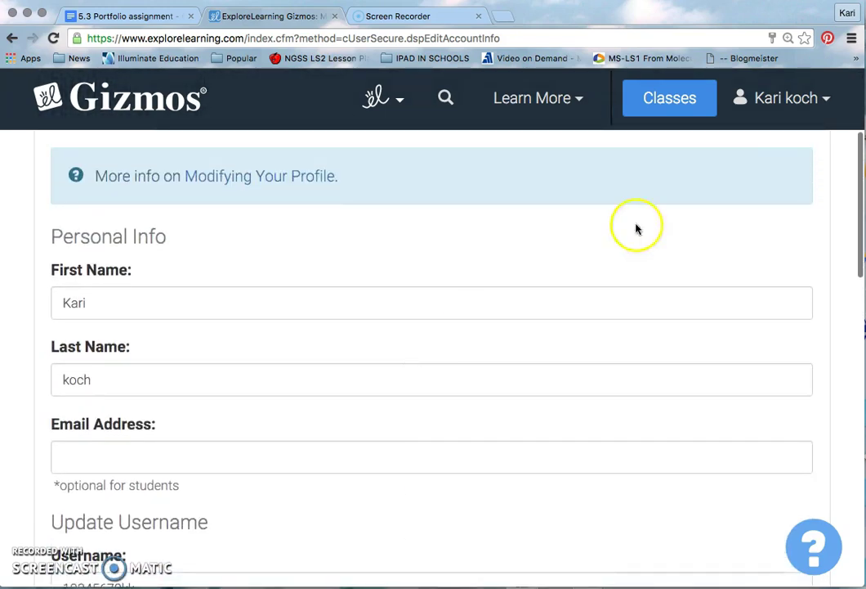
left_click(809, 106)
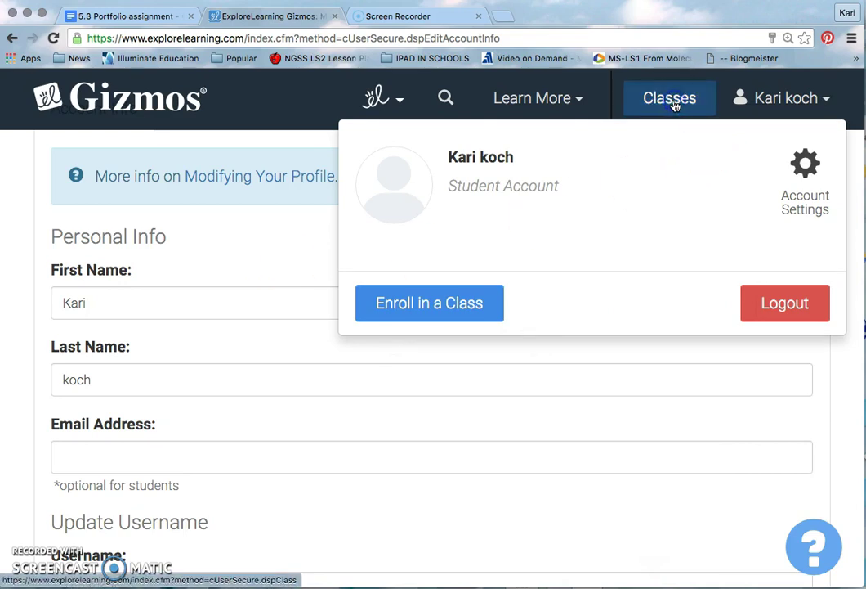
Find Food Chain under Ecosystems and Cycles of Matter and launch the Gizmo.
scroll(332, 270, "down", 3)
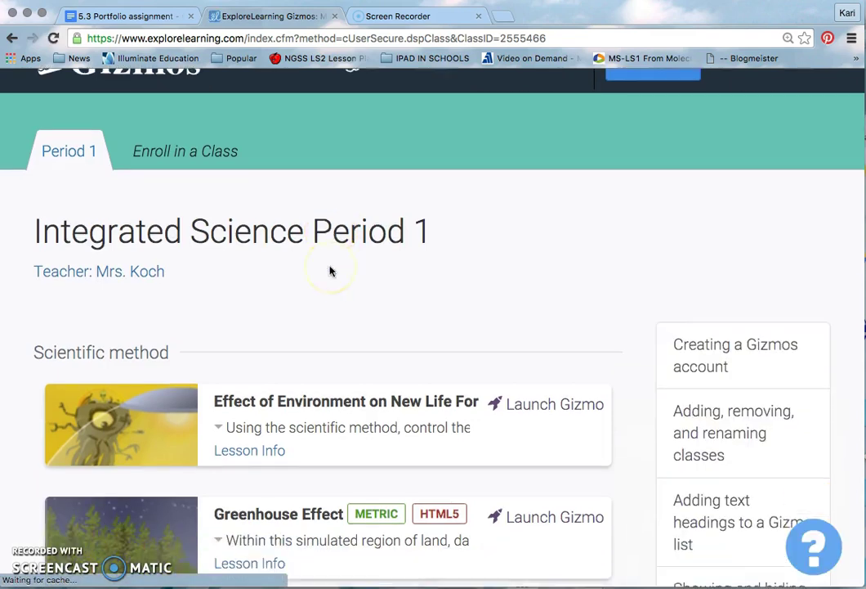
scroll(232, 363, "down", 5)
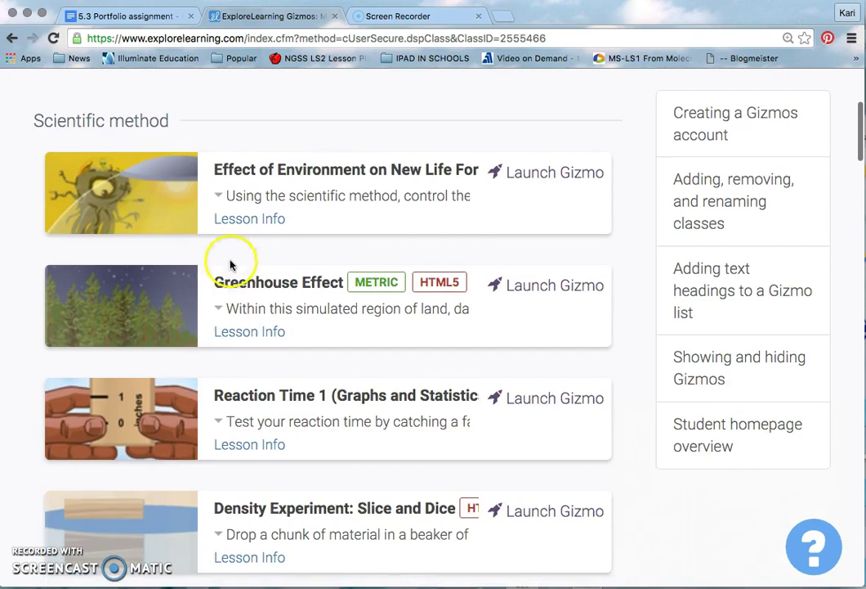
scroll(236, 473, "down", 1)
scroll(235, 474, "down", 4)
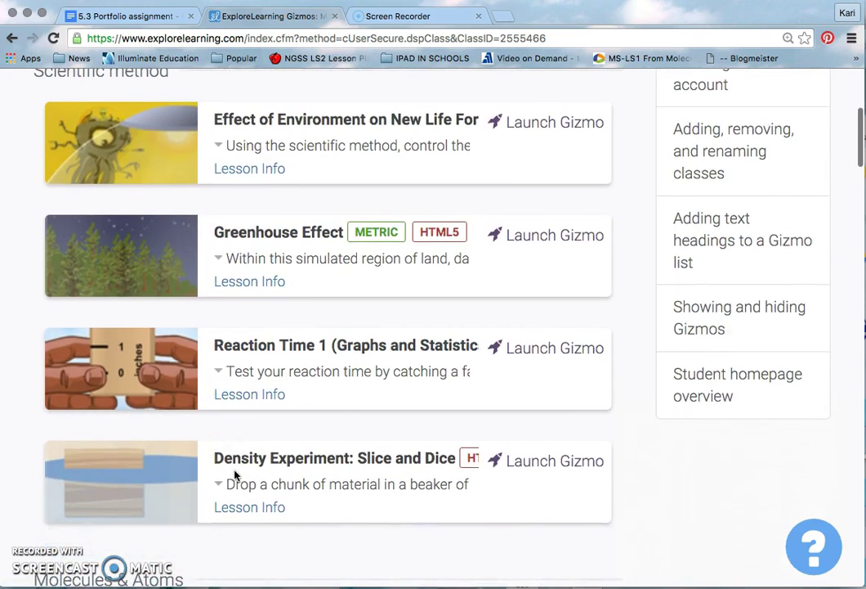
scroll(234, 475, "down", 2)
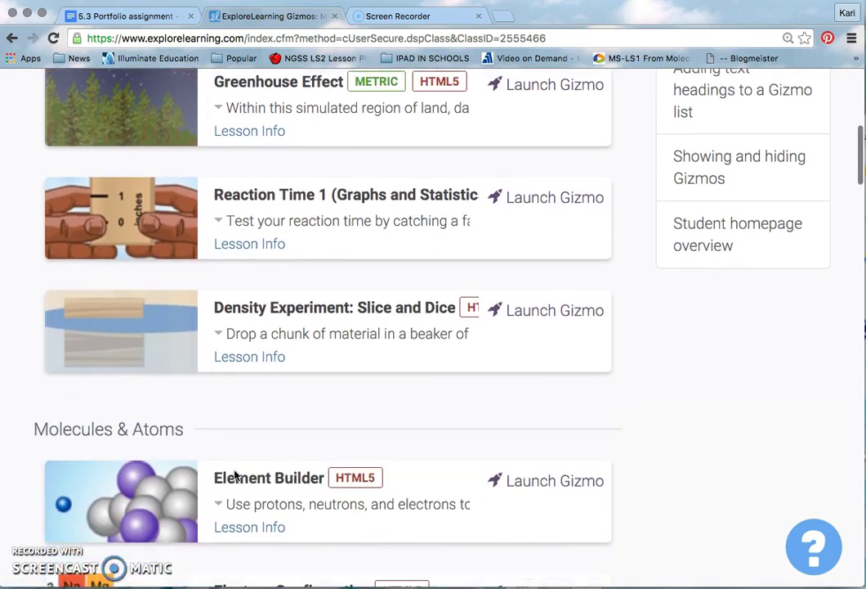
left_click(267, 439)
scroll(266, 437, "down", 1)
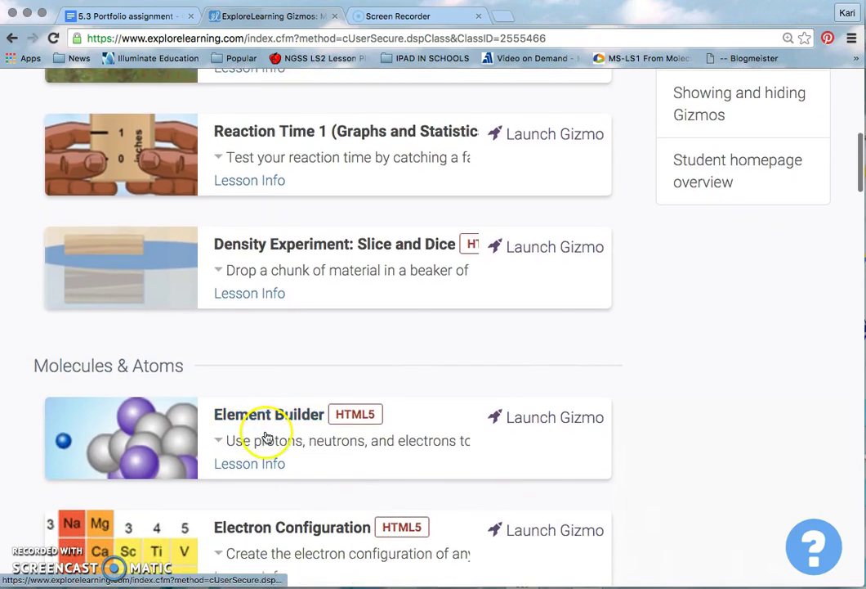
scroll(486, 443, "up", 1)
scroll(486, 443, "down", 8)
scroll(486, 443, "down", 20)
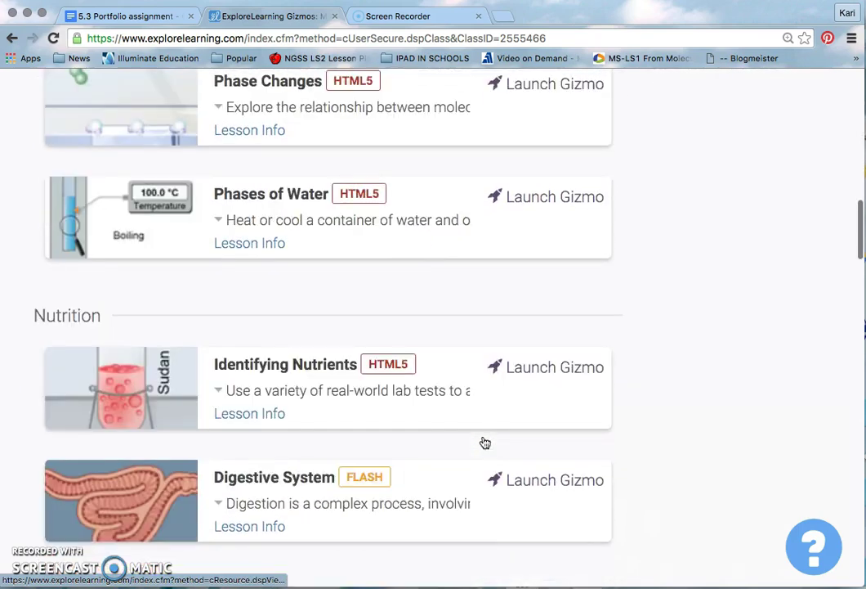
scroll(485, 443, "up", 2)
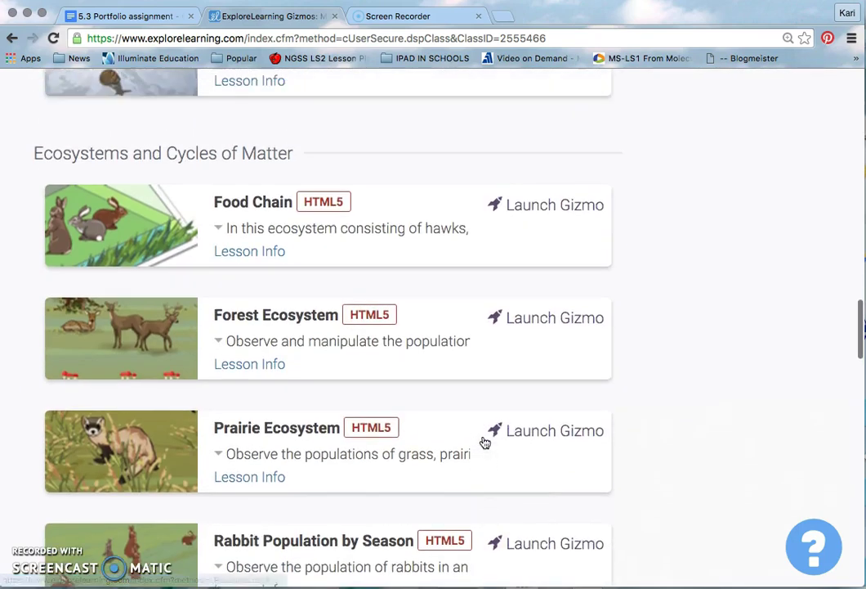
left_click(567, 211)
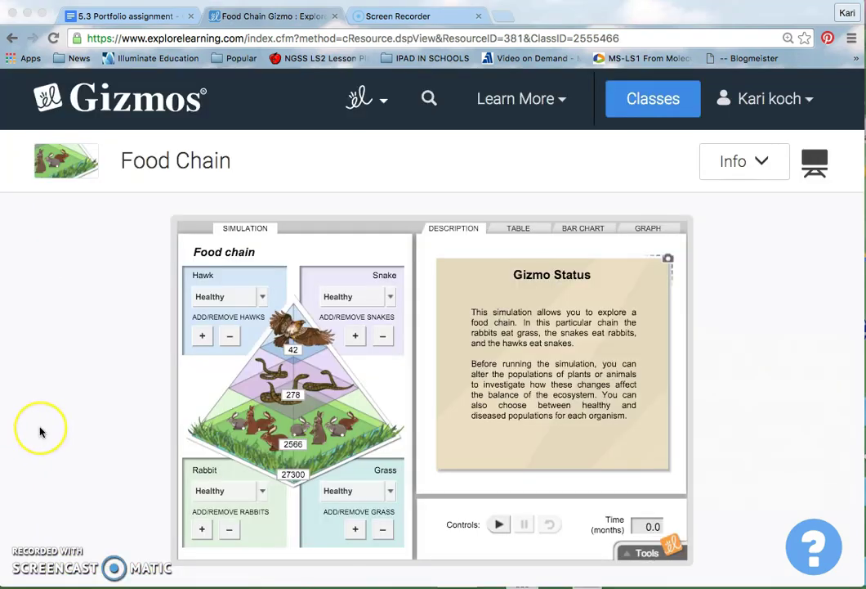
Preview the TABLE, BAR CHART and GRAPH views, returning to TABLE.
scroll(38, 429, "down", 1)
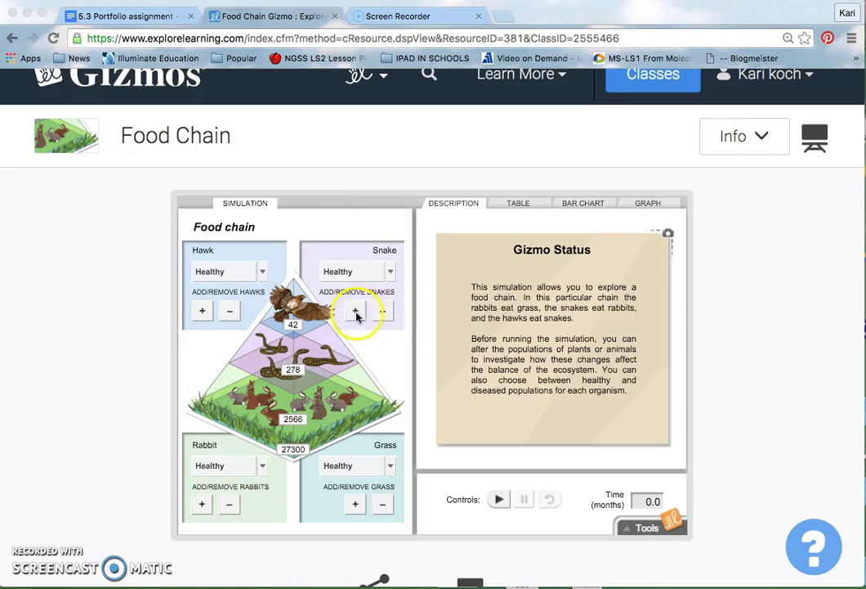
left_click(381, 314)
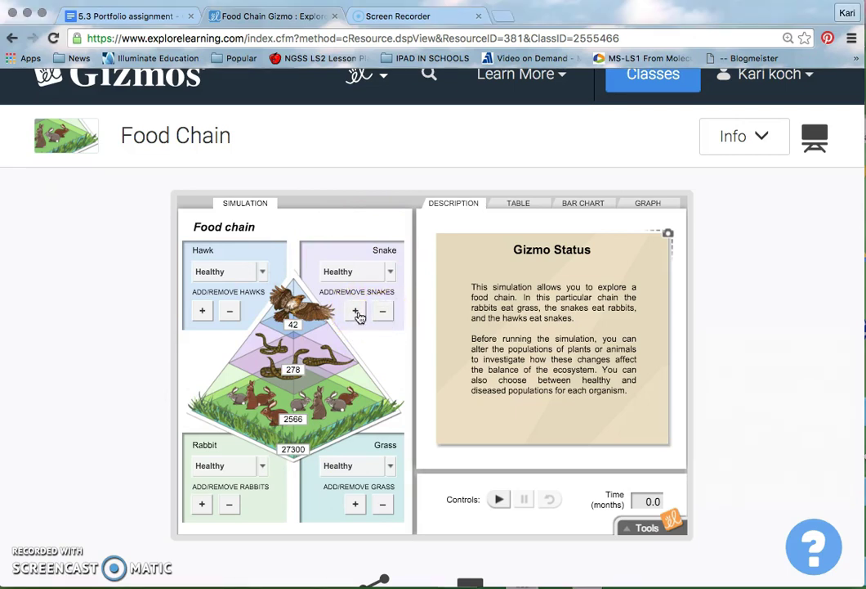
left_click(521, 206)
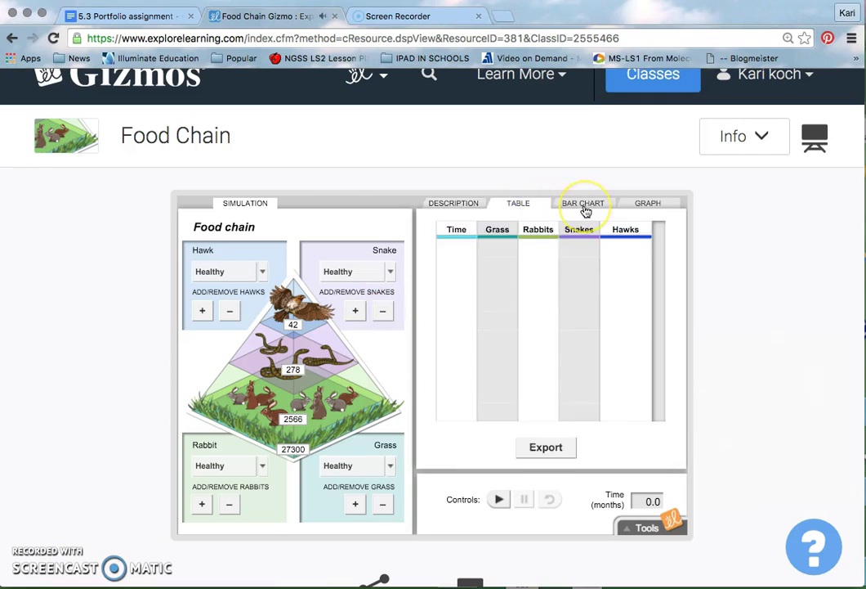
left_click(585, 205)
left_click(644, 204)
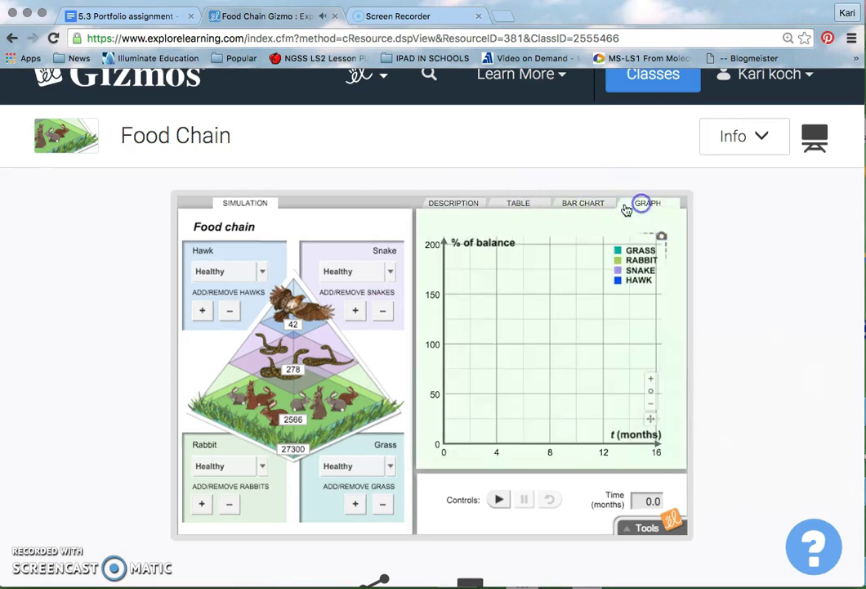
left_click(527, 202)
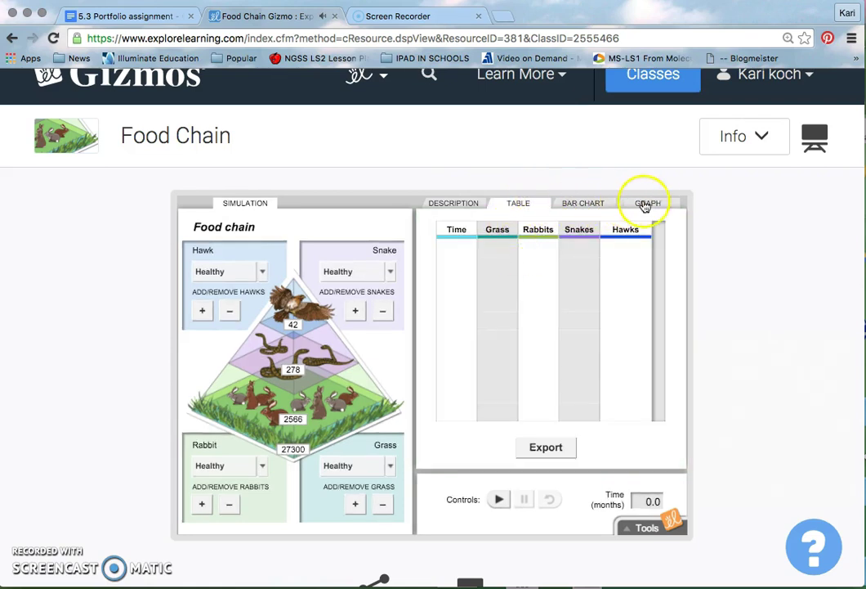
Switch to the BAR CHART showing grass, rabbit, snake and hawk at 100% of balance.
scroll(499, 324, "down", 2)
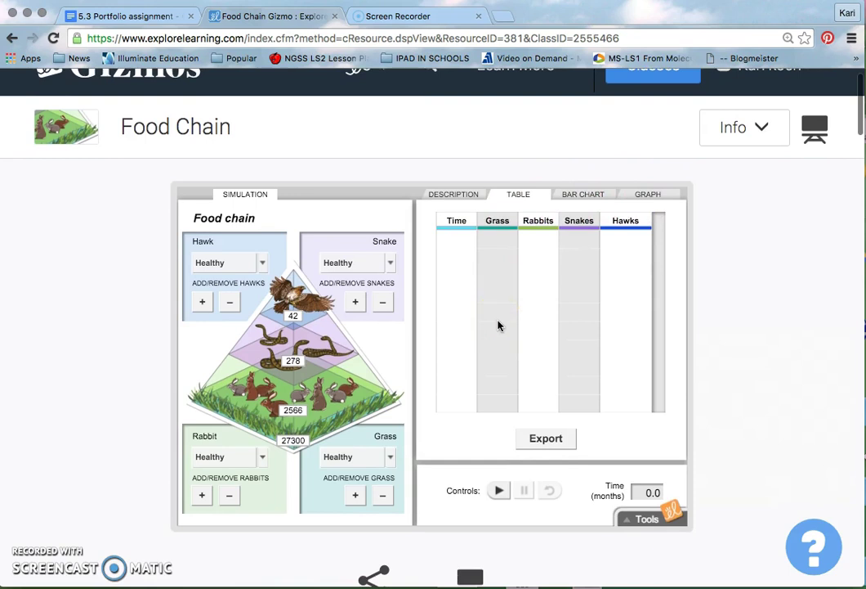
scroll(498, 326, "down", 1)
scroll(498, 325, "up", 3)
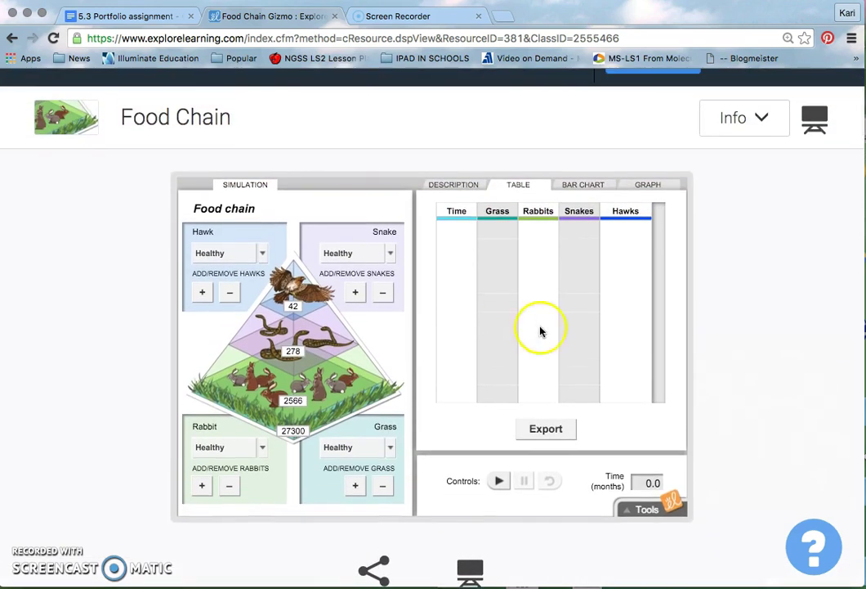
scroll(509, 349, "down", 1)
scroll(508, 348, "up", 2)
left_click(583, 227)
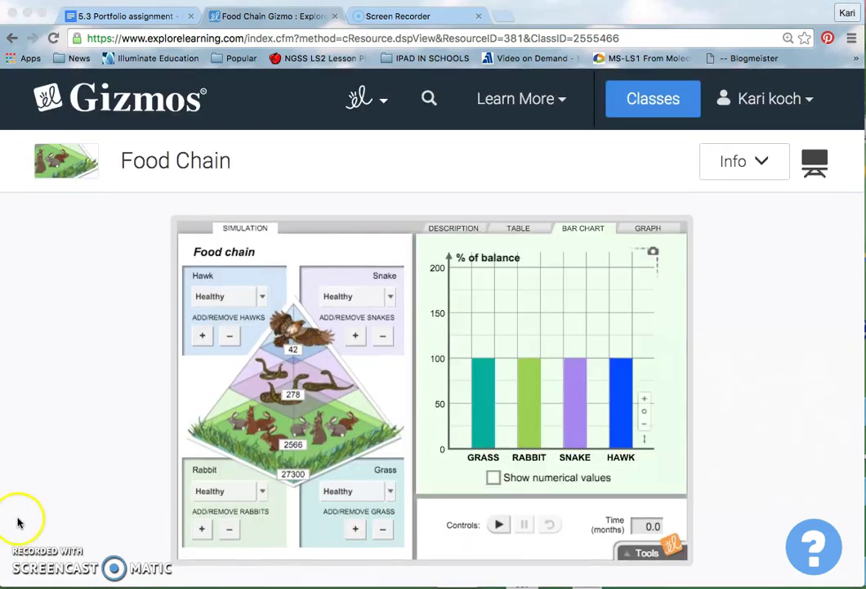
Scroll below the Gizmo to Assessment Questions 1 and 2 and their answer choices.
scroll(80, 475, "down", 10)
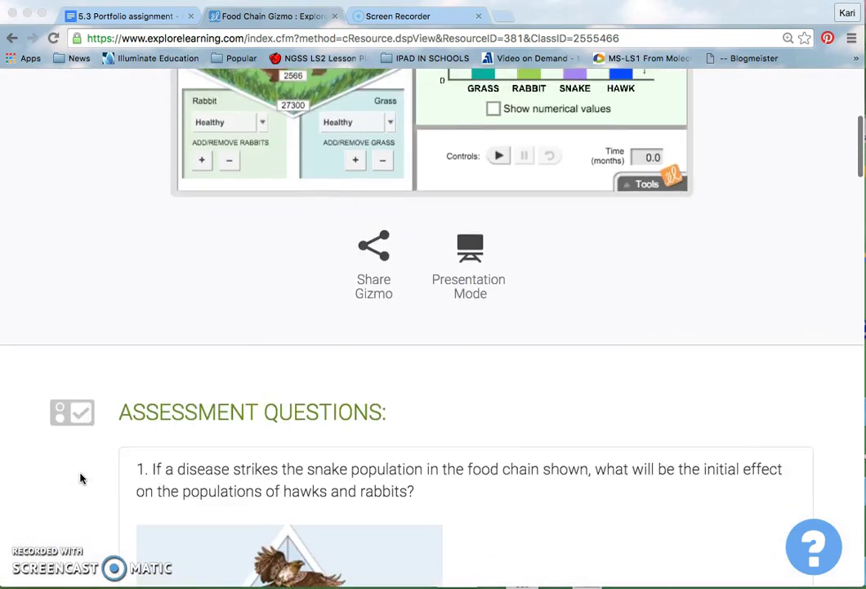
scroll(81, 478, "down", 4)
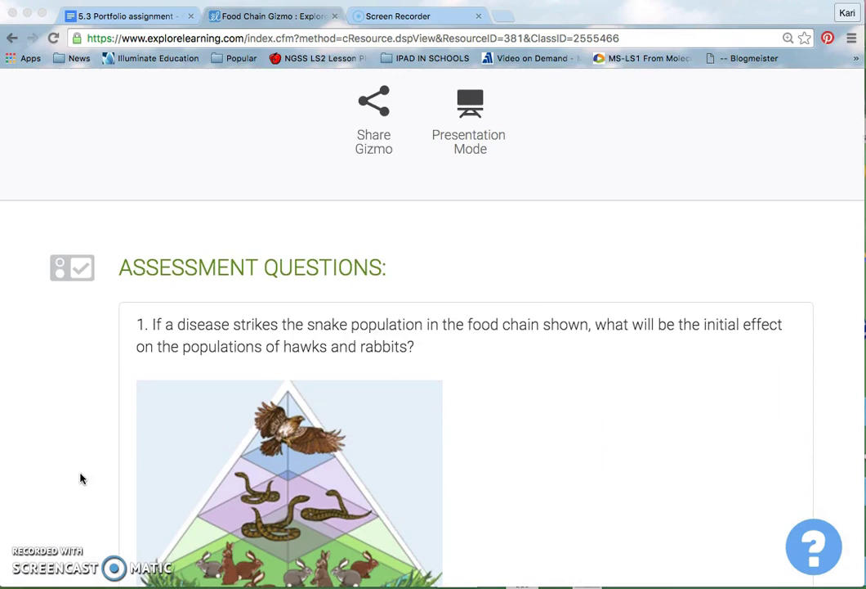
scroll(81, 478, "down", 9)
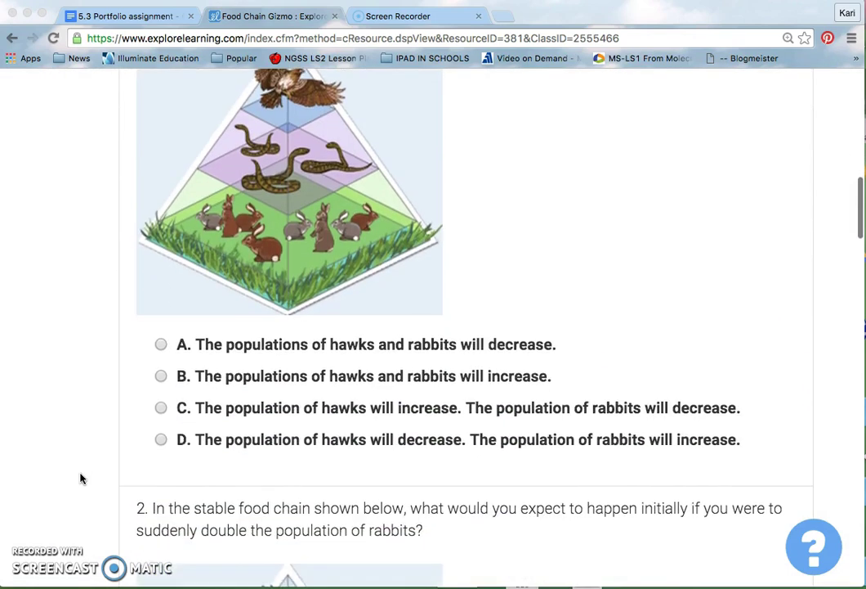
scroll(81, 479, "down", 12)
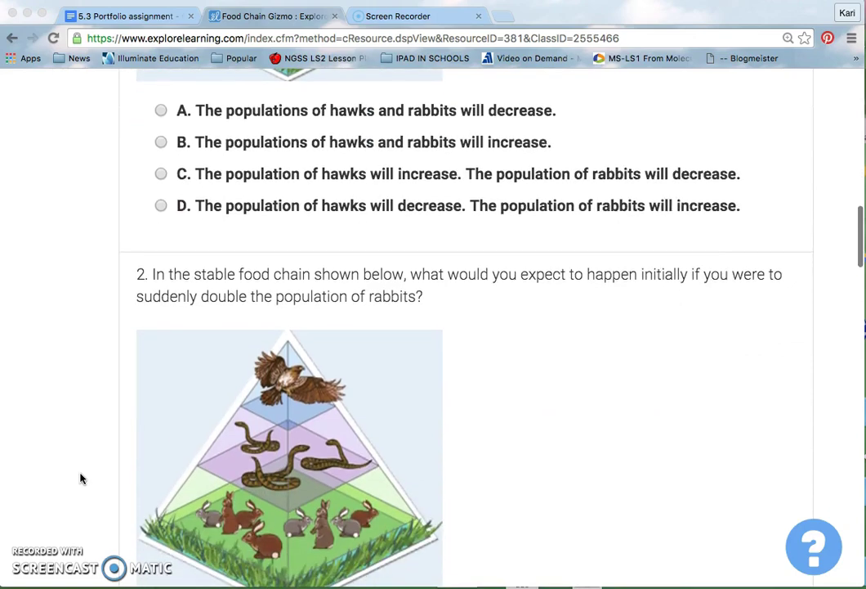